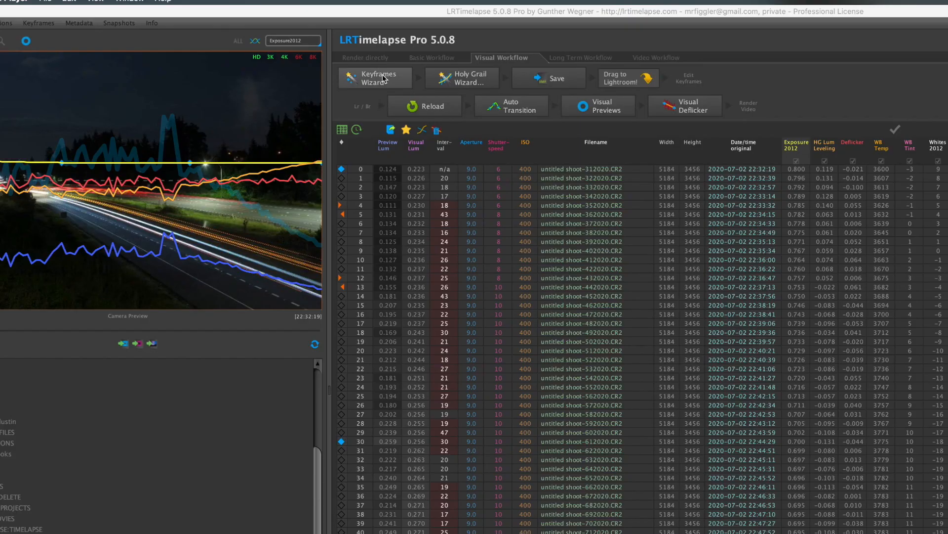
Replace the HLL overpass sequence's existing keyframes with new ones from the Keyframes Wizard and save the sequence
left_click(383, 78)
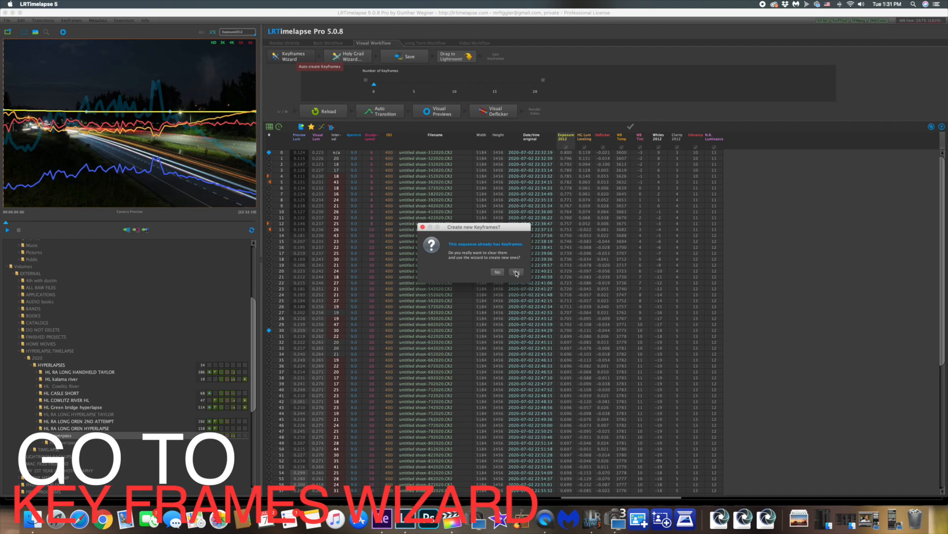
left_click(516, 272)
left_click_drag(390, 84, 402, 85)
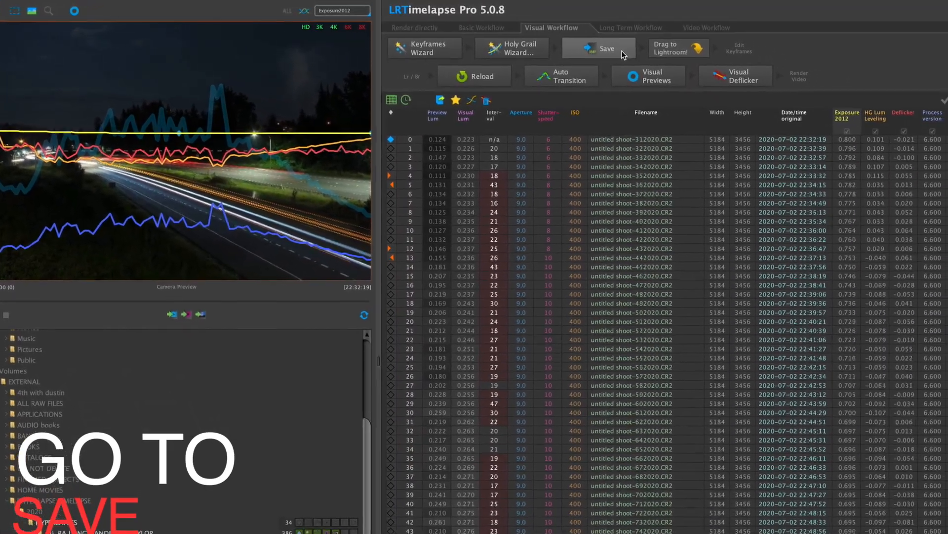
left_click(621, 50)
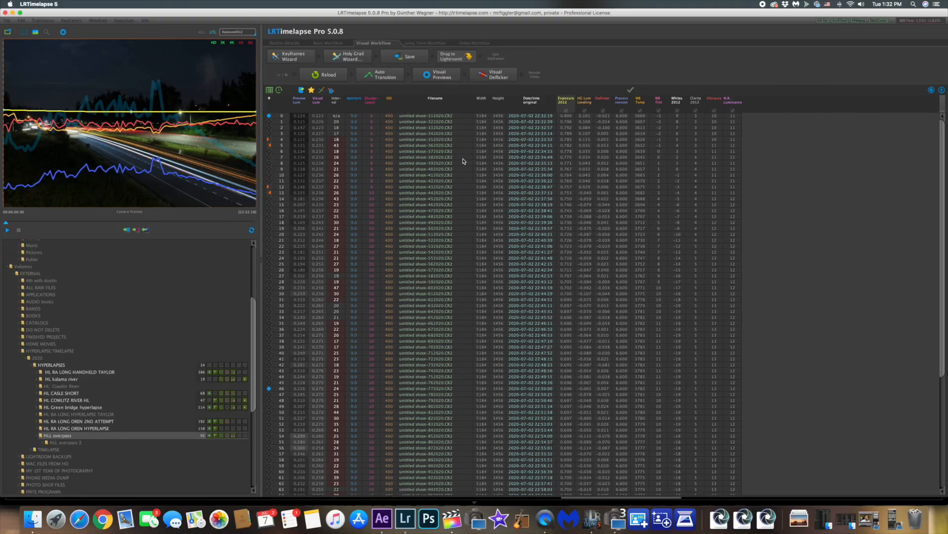
left_click(406, 518)
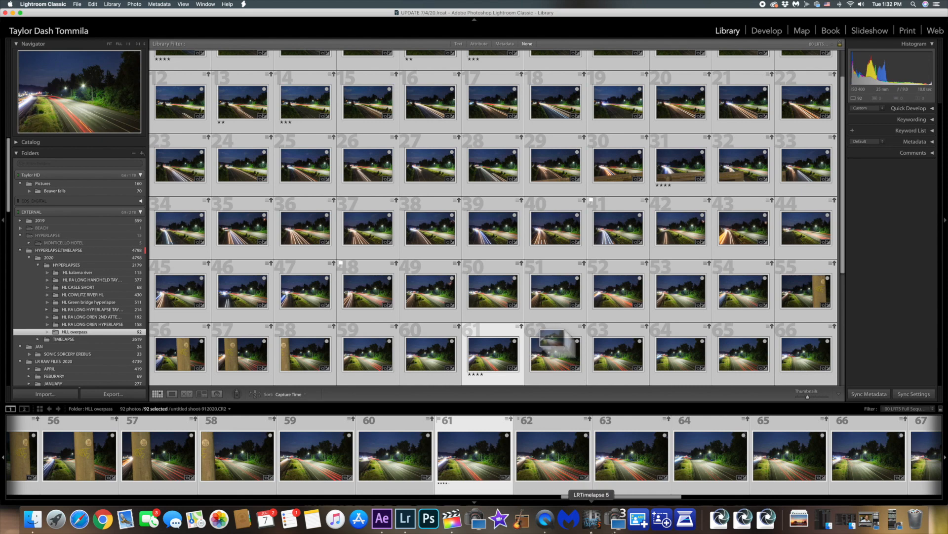
left_click(592, 519)
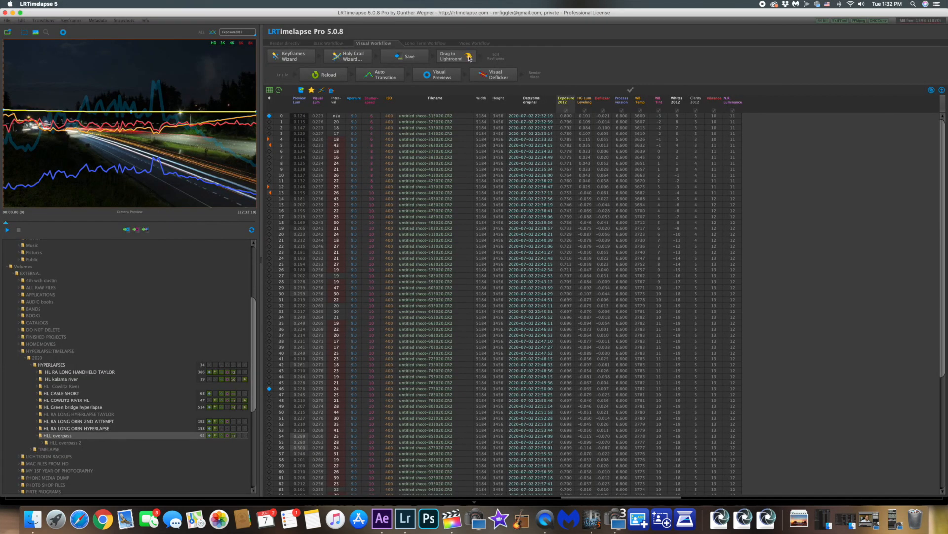
left_click_drag(468, 57, 563, 227)
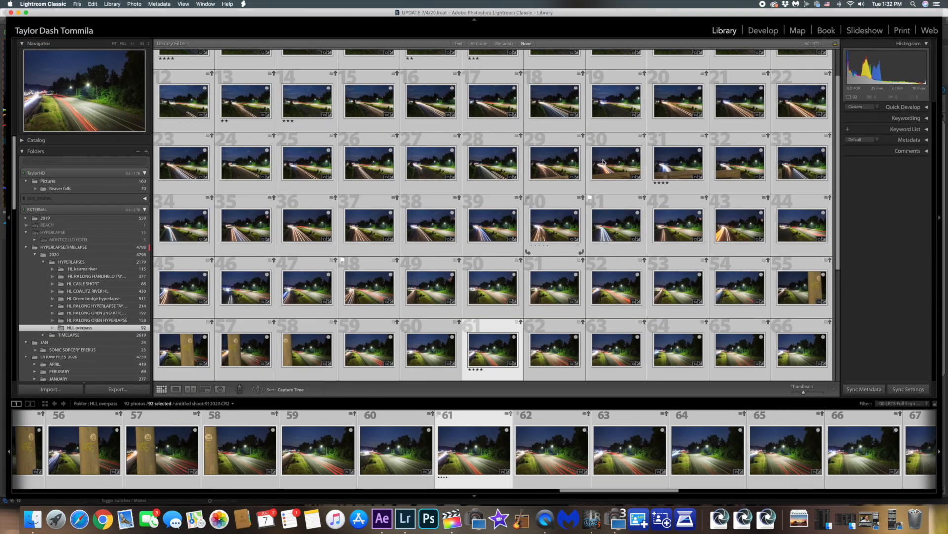
left_click_drag(603, 161, 603, 162)
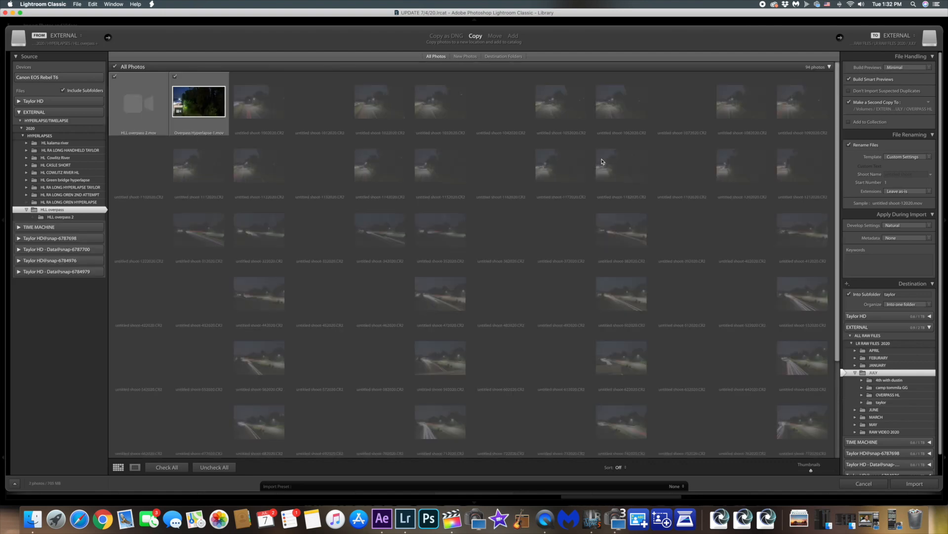
left_click(864, 484)
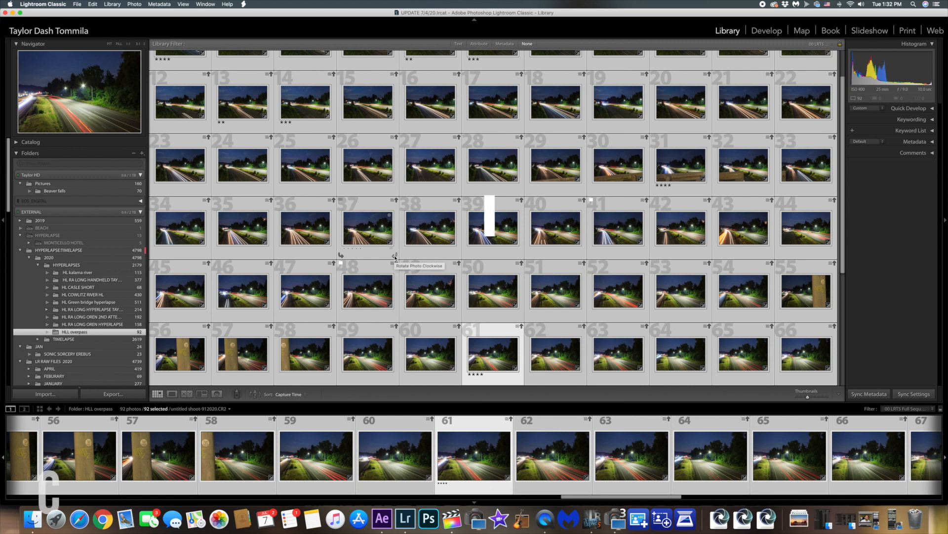
Select all photos in the HLL overpass folder and read their metadata from files
key("super+a")
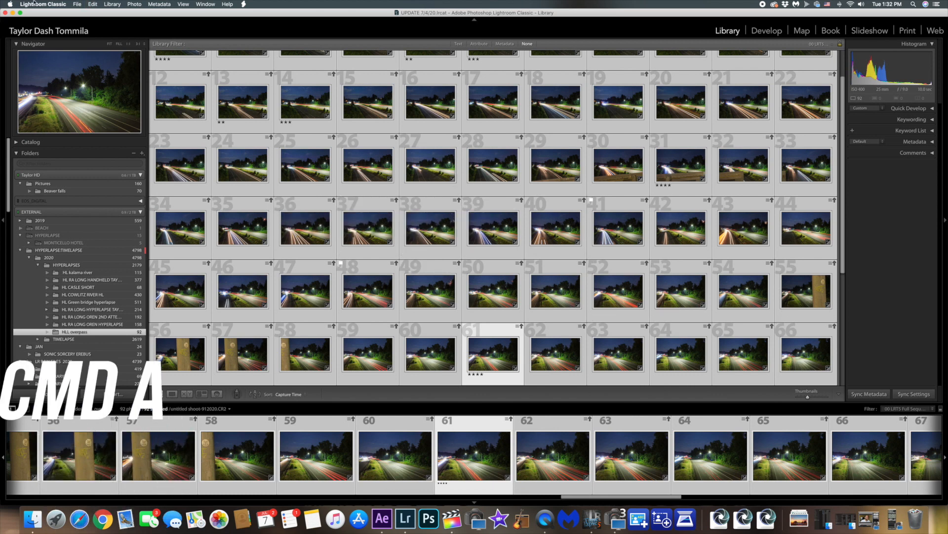
left_click(161, 5)
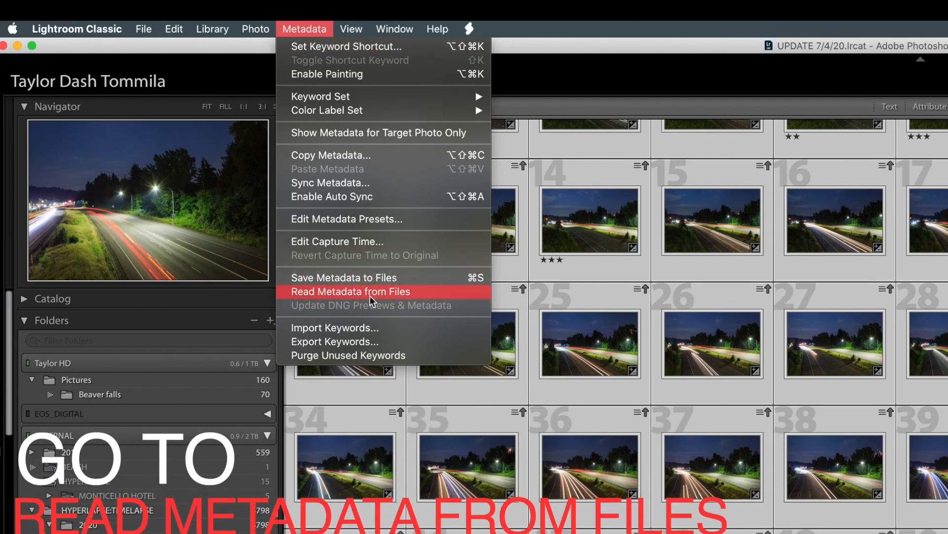
left_click(370, 295)
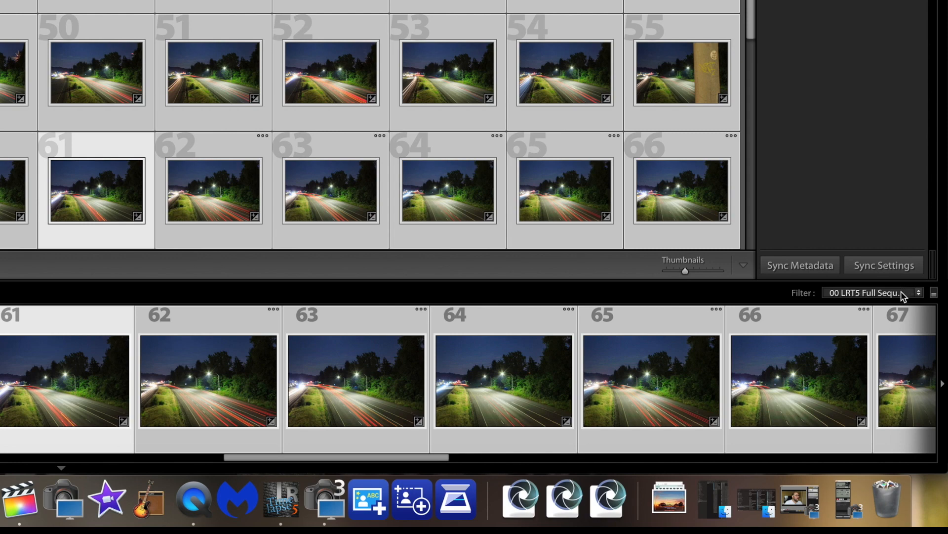
Filter the photos with the 01 LRT5 Keyframes preset and open the first keyframe photo in Develop
left_click(900, 291)
left_click(884, 302)
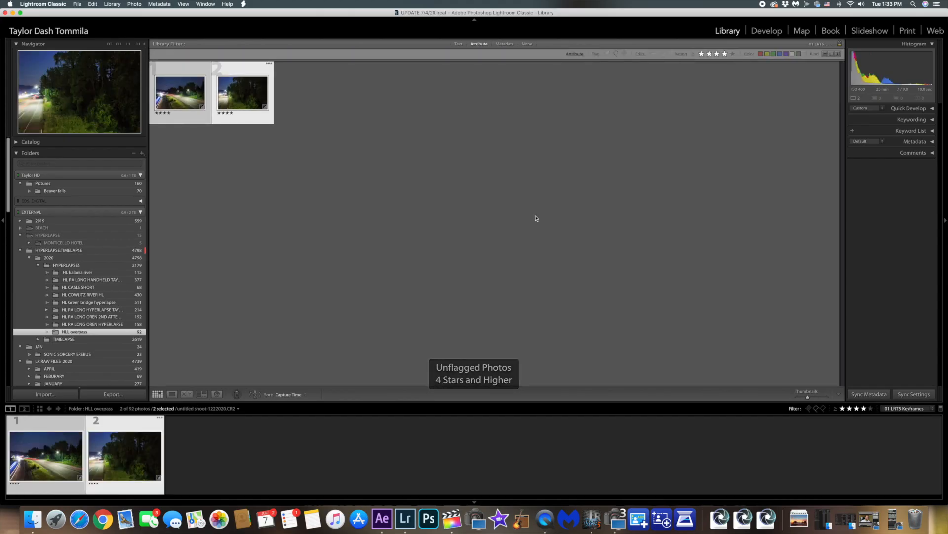
left_click(186, 133)
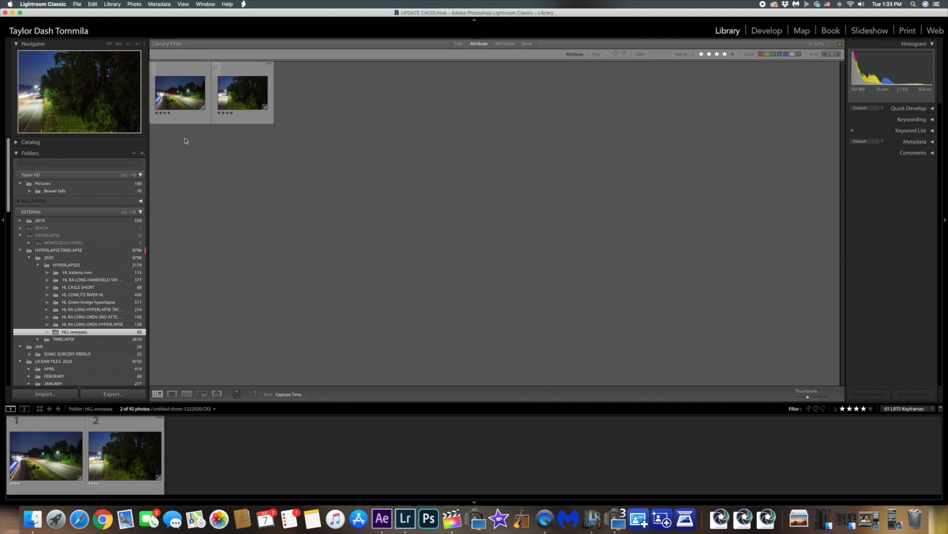
left_click(182, 94)
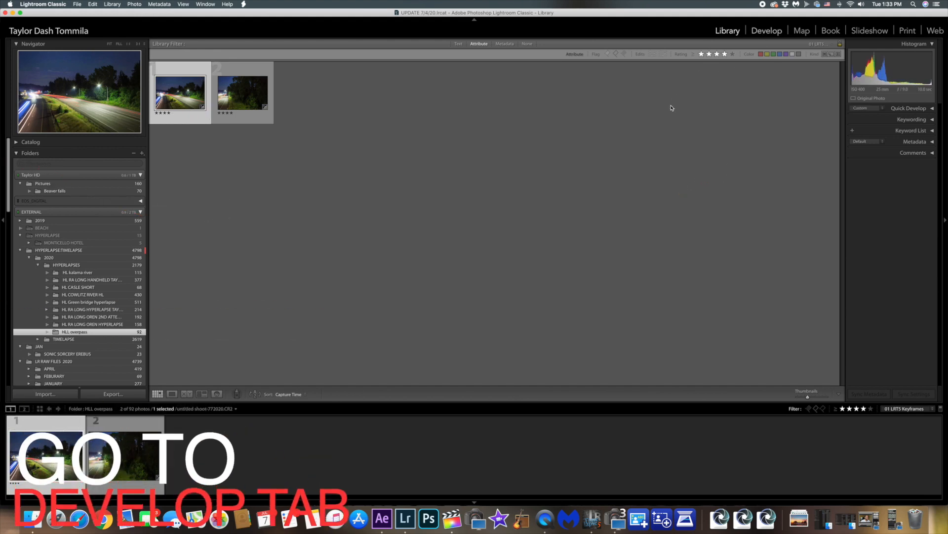
key("d")
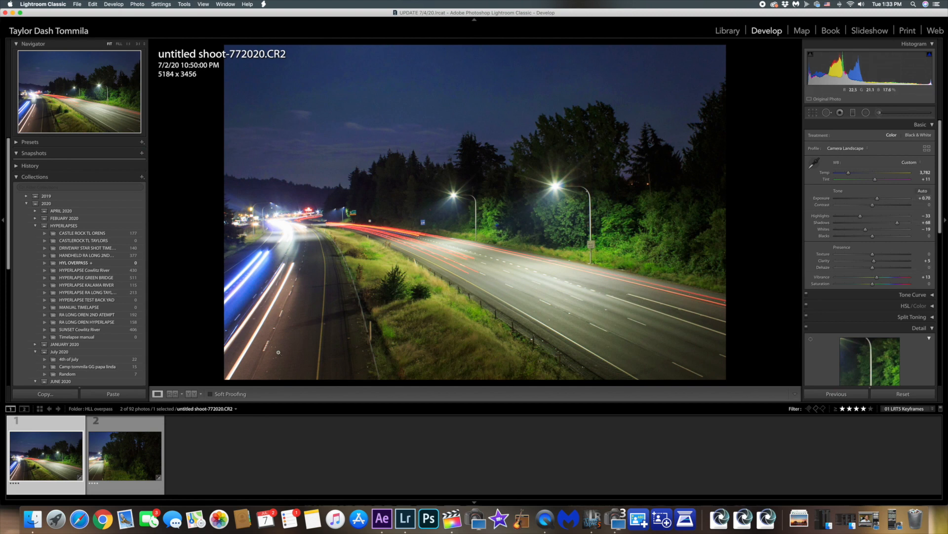
Select both keyframe photos with the first one as the source and run the 01 LRTimelapse Sync Keyframes script
left_click(138, 476)
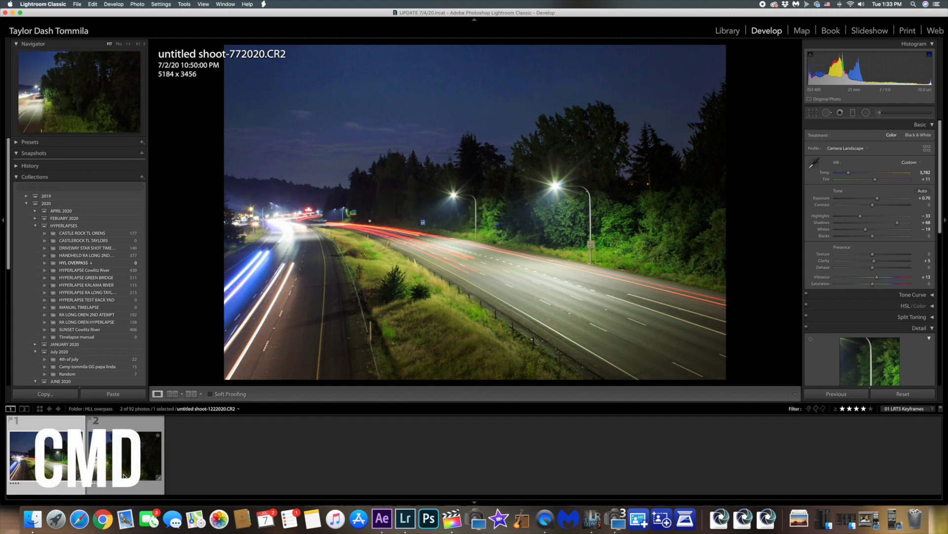
left_click(46, 455, "super")
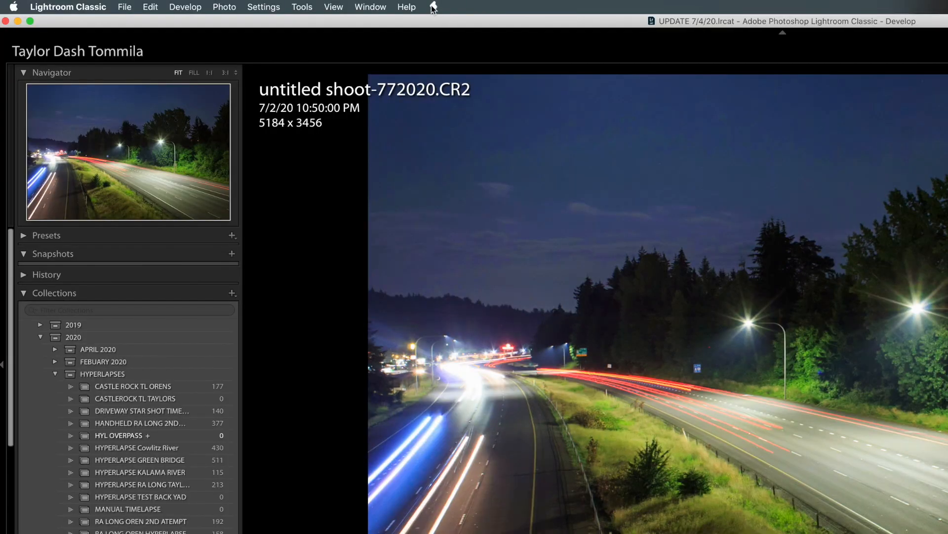
left_click(433, 7)
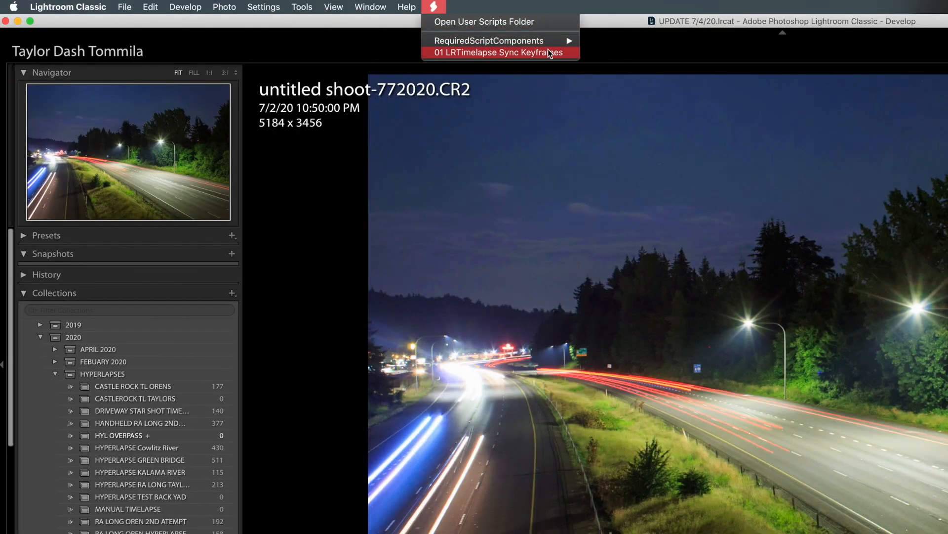
left_click(523, 54)
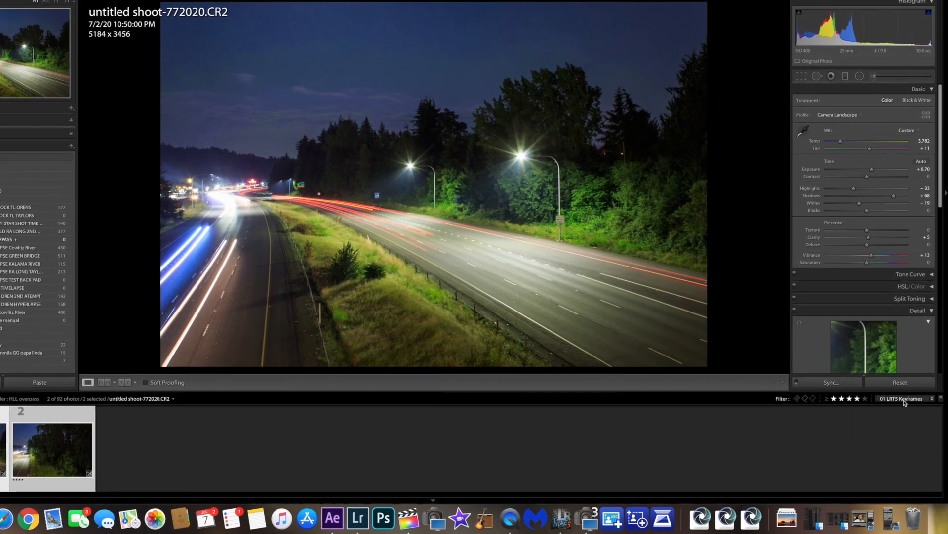
Switch the filter to 00 LRT5 Full Sequence and return to the Library grid
left_click(904, 407)
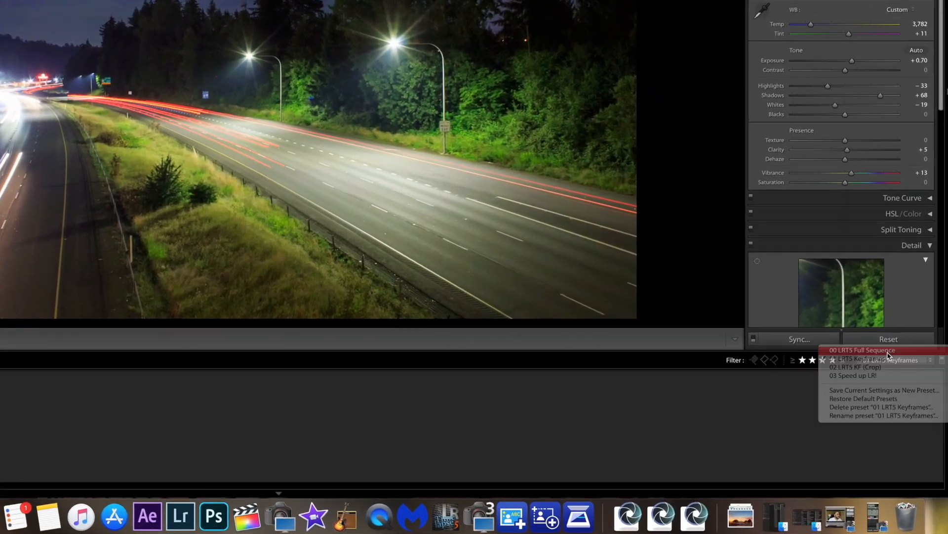
left_click(875, 378)
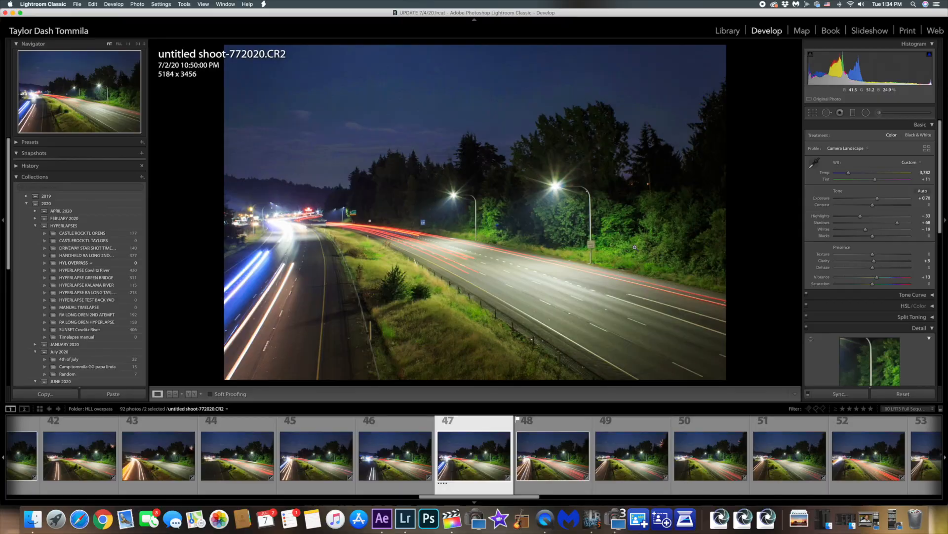
left_click(731, 33)
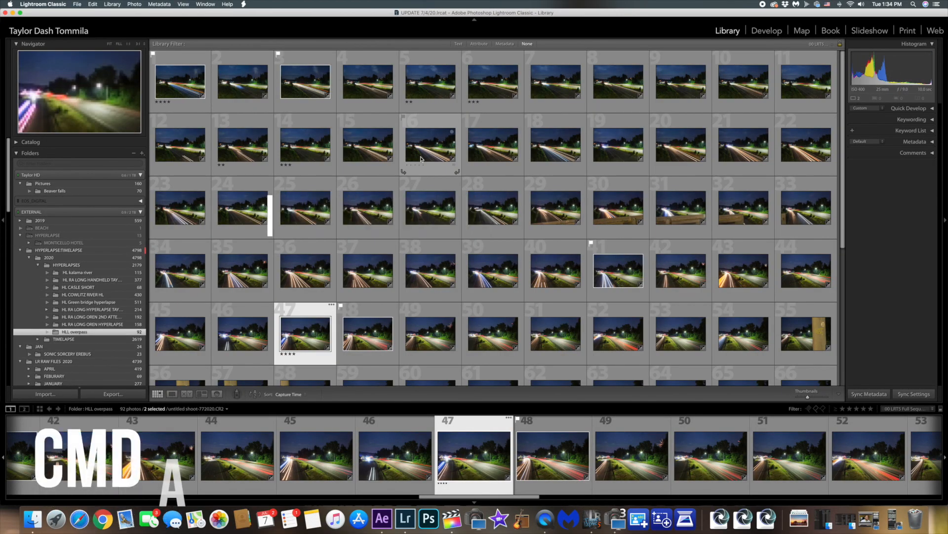
Select all photos of the full sequence and save their metadata to files, continuing past the confirmation
key("super+a")
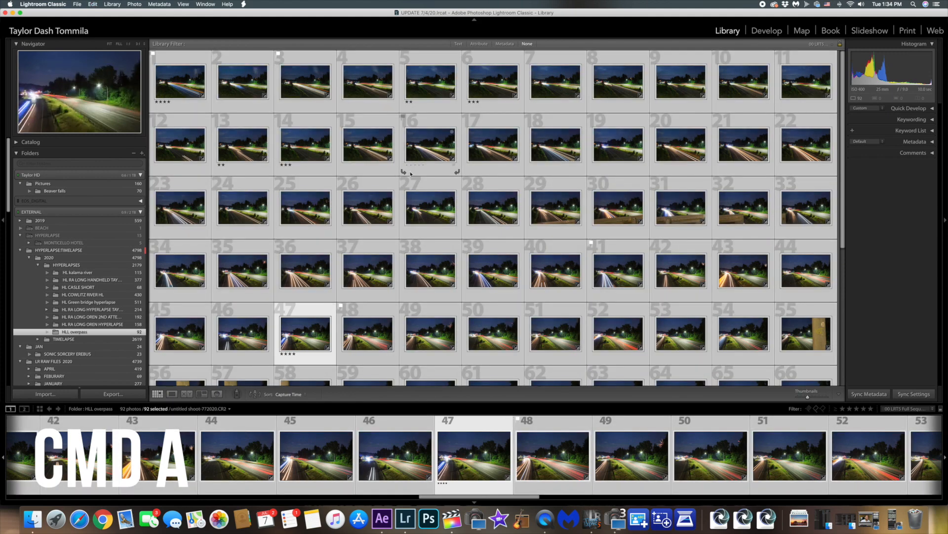
left_click(159, 4)
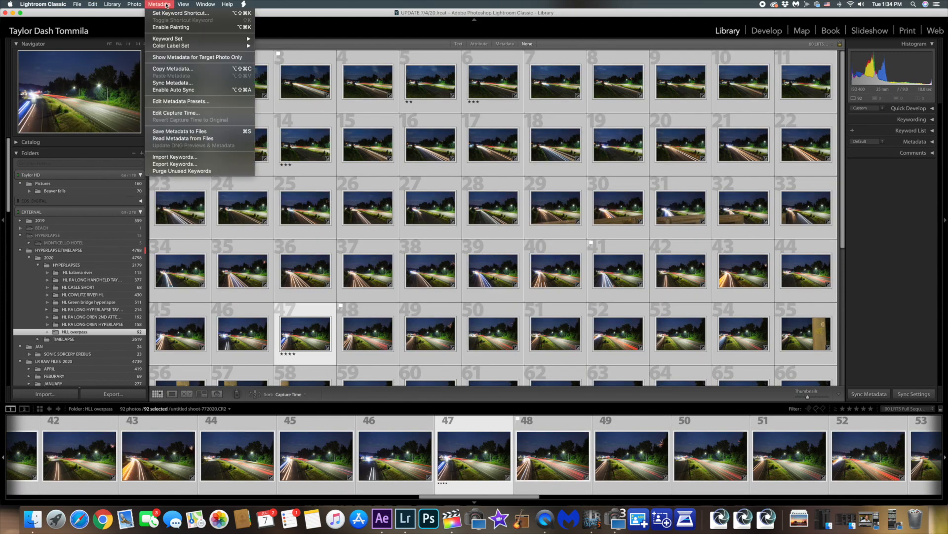
left_click(206, 131)
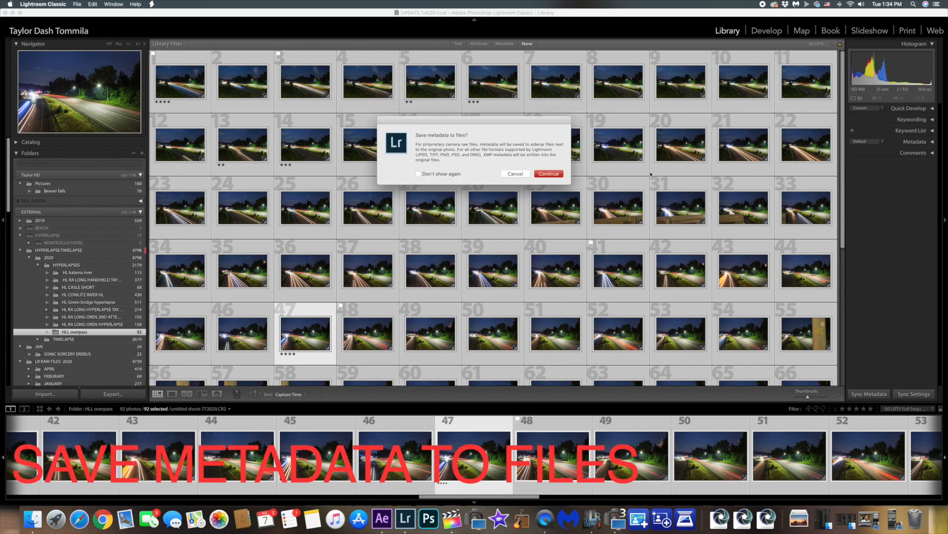
left_click(560, 172)
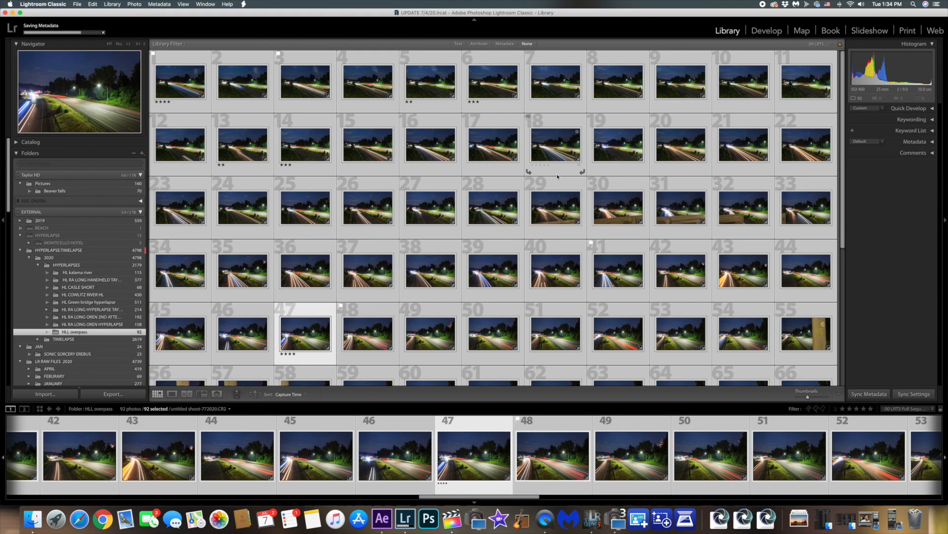
scroll(558, 176, "down", 2)
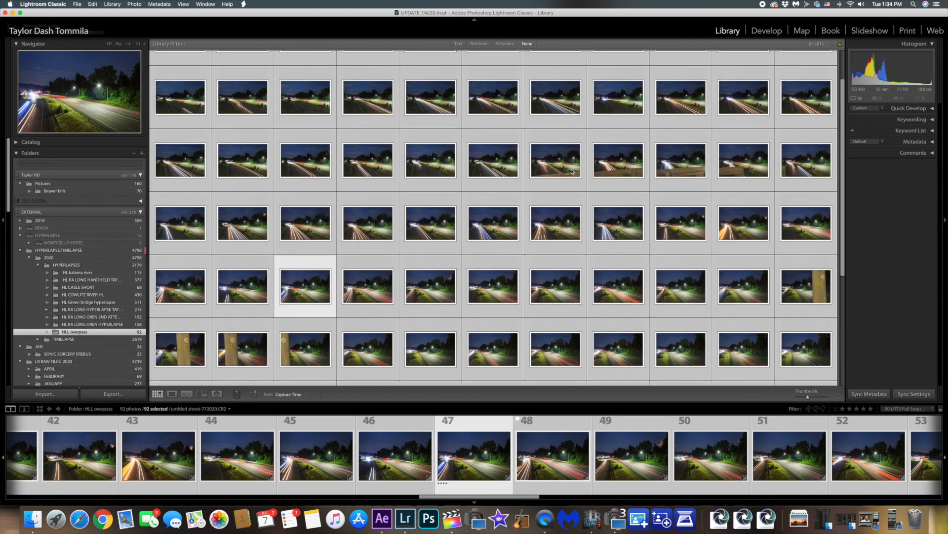
Close the Lightroom window, then reload the sequence in LRTimelapse and apply Auto Transition to it
left_click(6, 12)
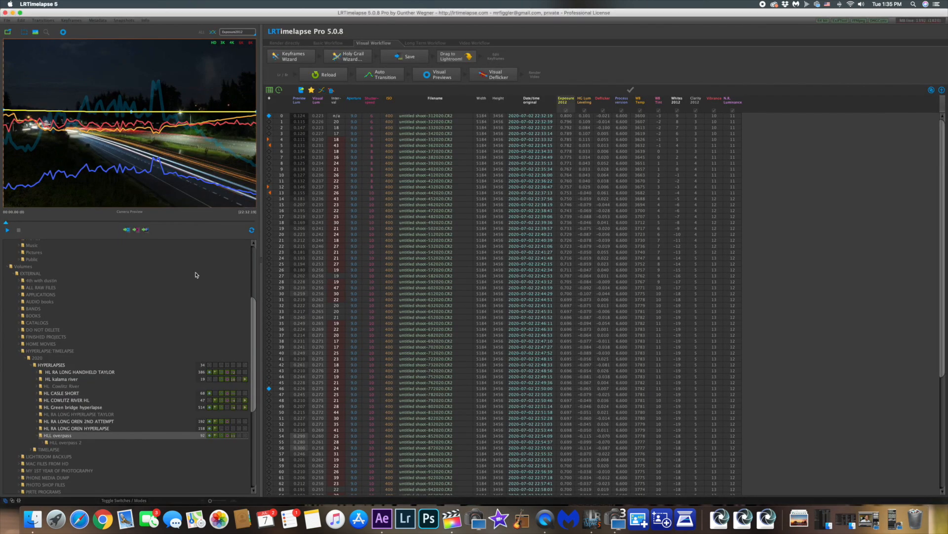
left_click(330, 76)
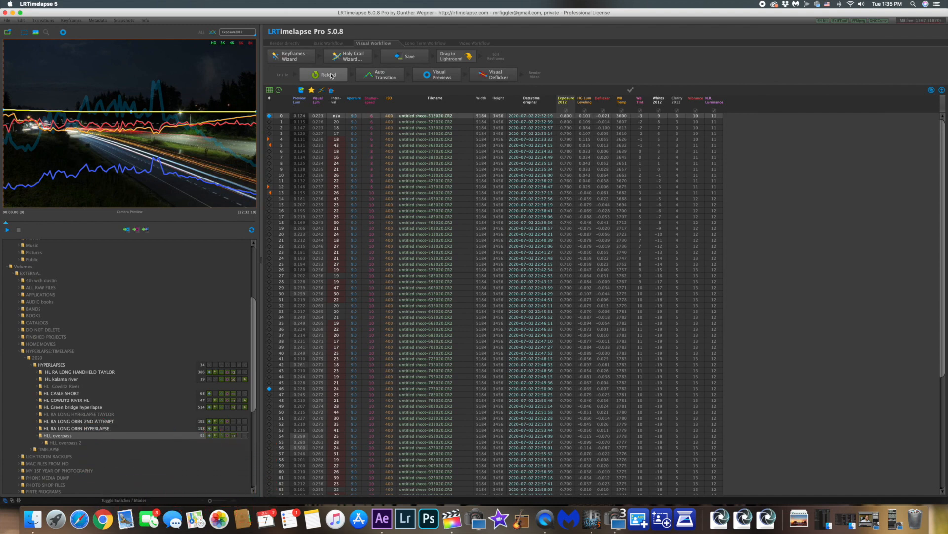
left_click(380, 75)
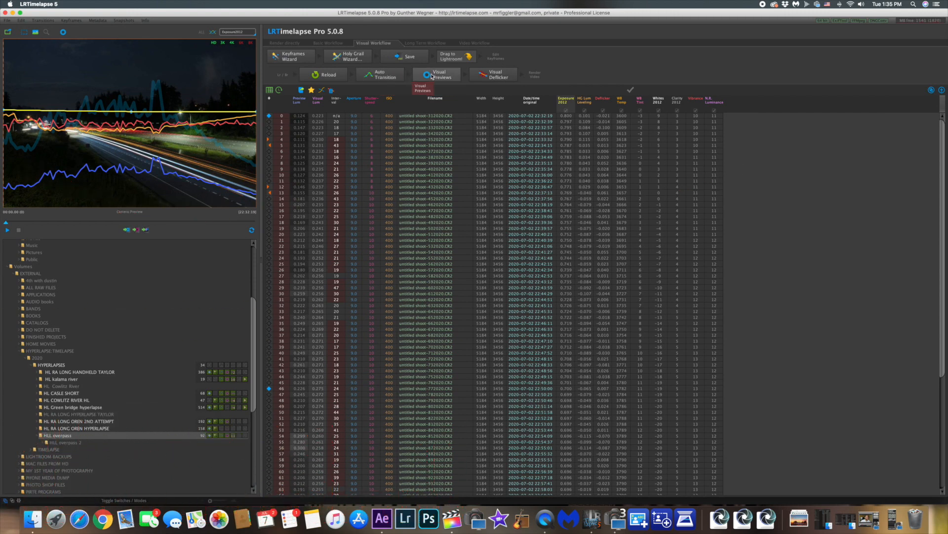
Generate the visual previews for the sequence and play the time lapse
left_click(447, 78)
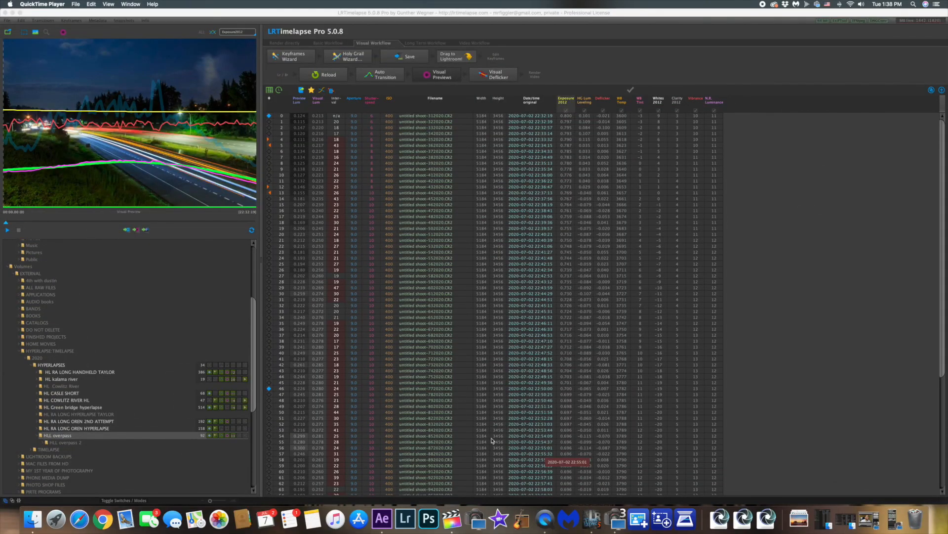
left_click(6, 231)
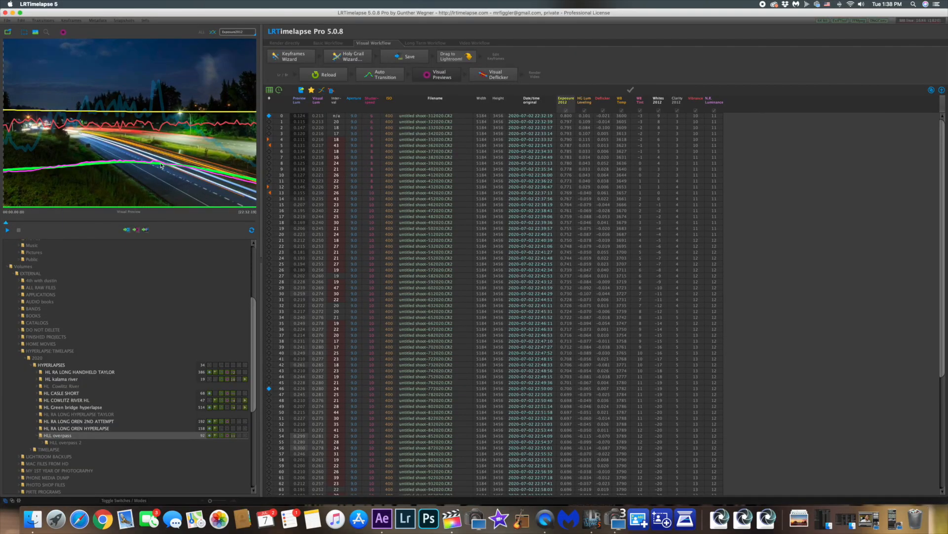
Turn off Multi-Pass Deflicker in the Visual Deflicker settings and run Refine on the sequence
left_click(498, 77)
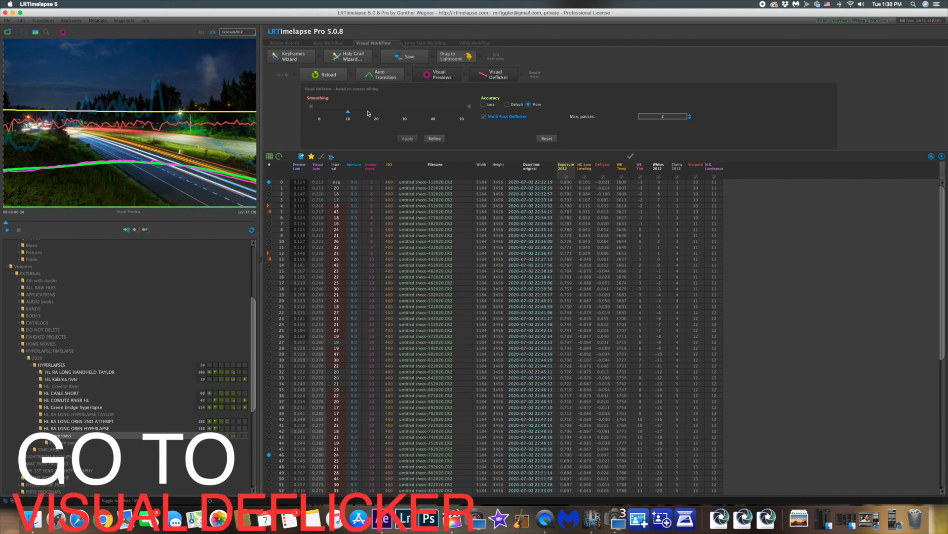
left_click(499, 119)
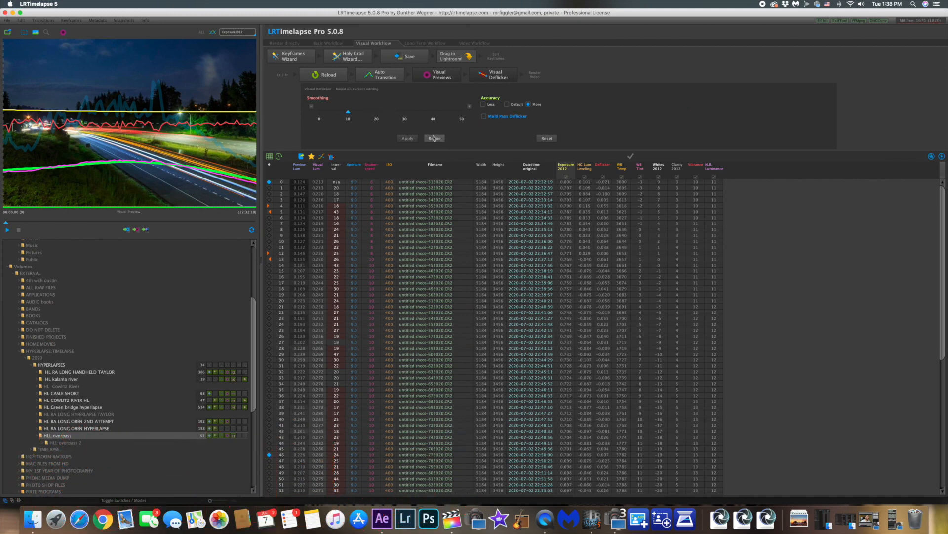
left_click(437, 139)
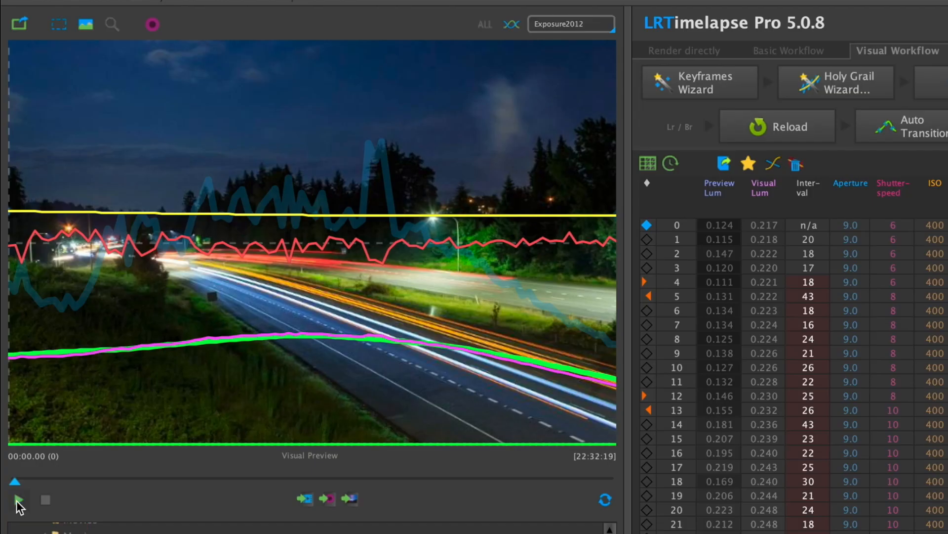
Play the deflickered HLL overpass time lapse in the preview to check the result
left_click(6, 231)
left_click(19, 500)
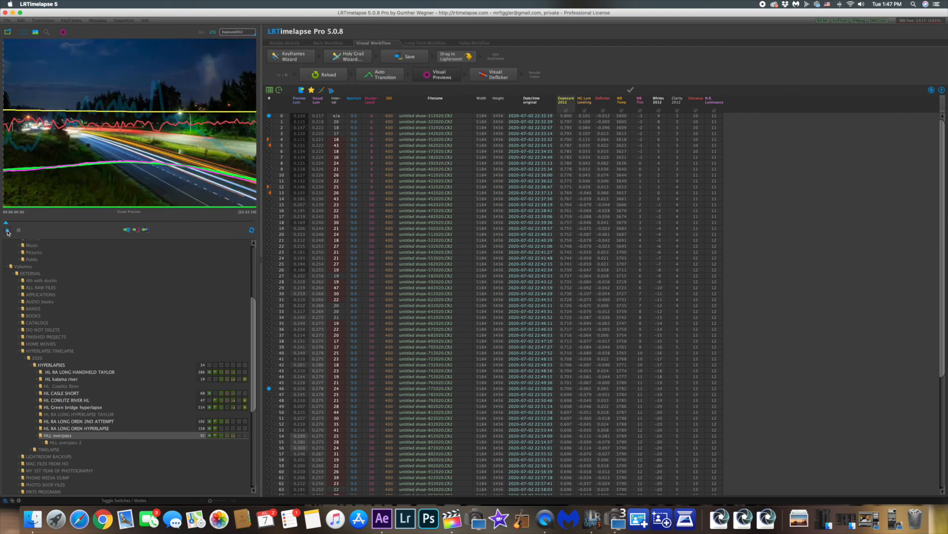
left_click(7, 230)
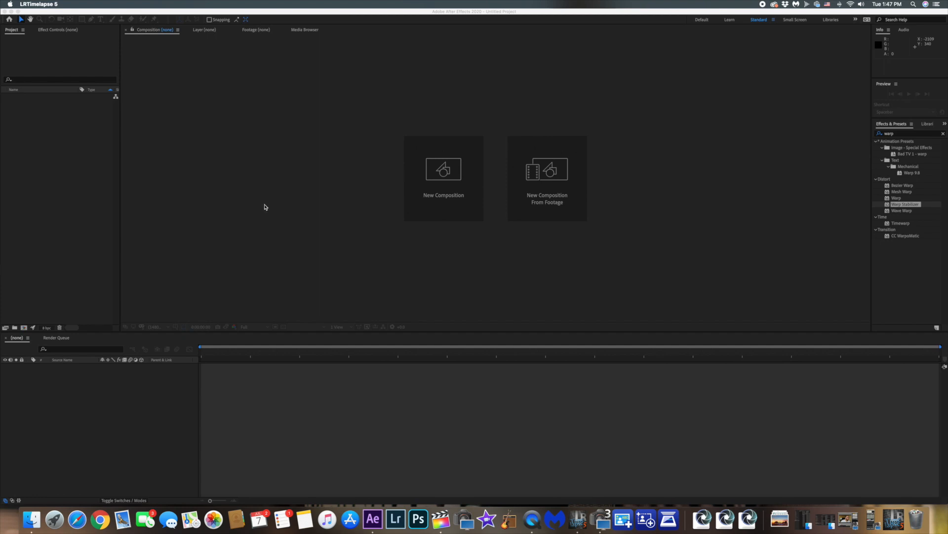
Switch to After Effects and import untitled shoot-312020.CR2 as a Camera Raw Sequence with a new composition, accepting the existing Camera Raw settings
left_click(34, 53)
left_click(62, 4)
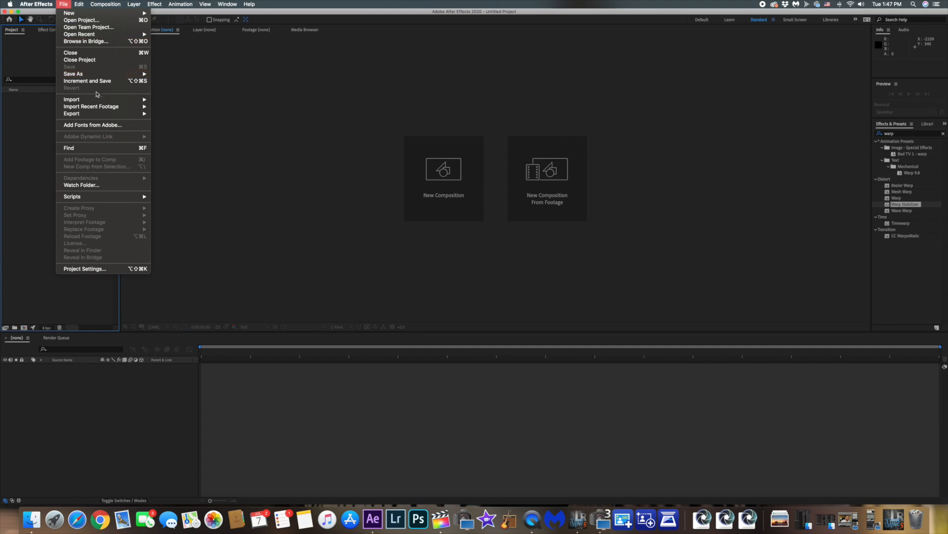
mouse_move(98, 99)
left_click(187, 100)
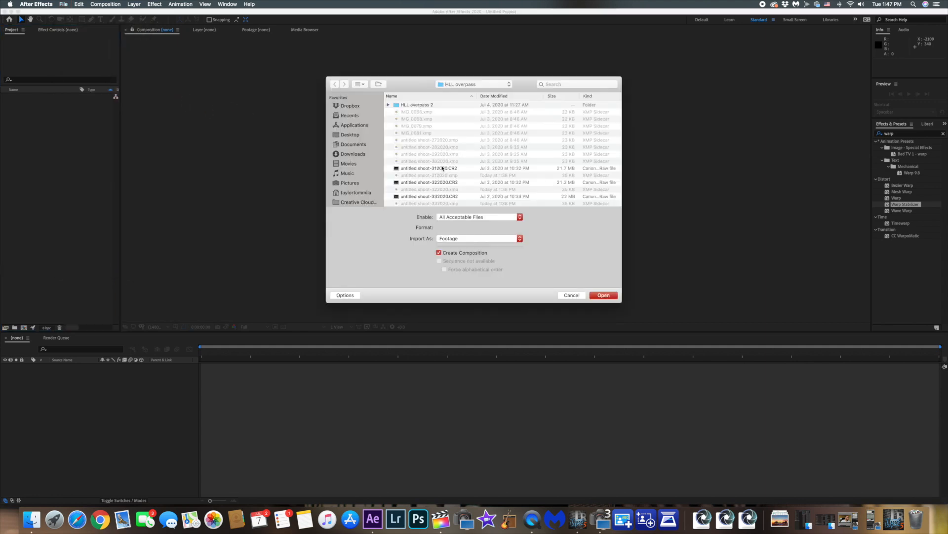
left_click(442, 168)
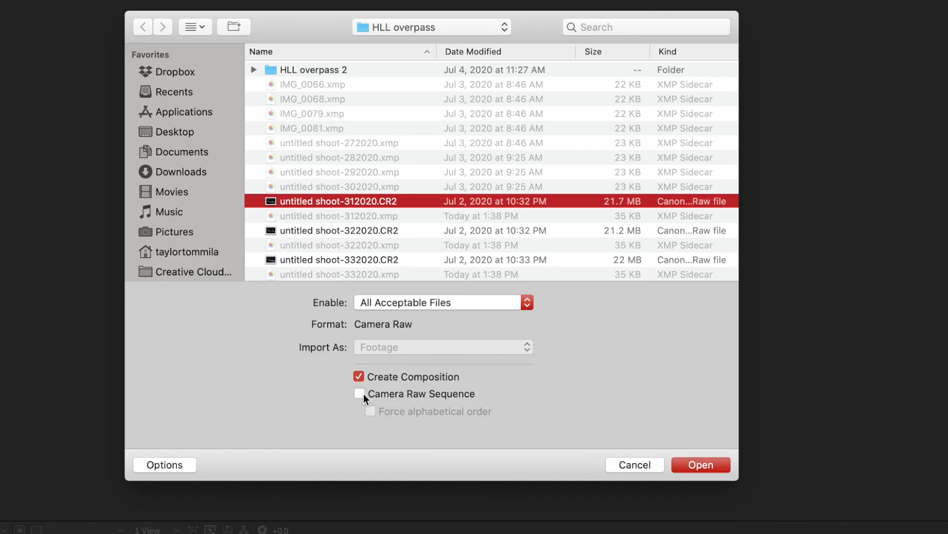
left_click(438, 261)
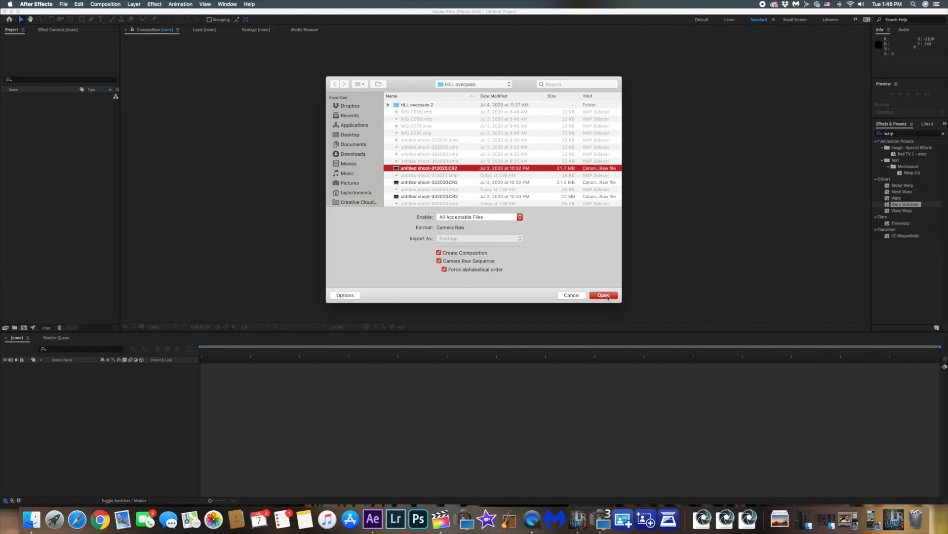
left_click(707, 464)
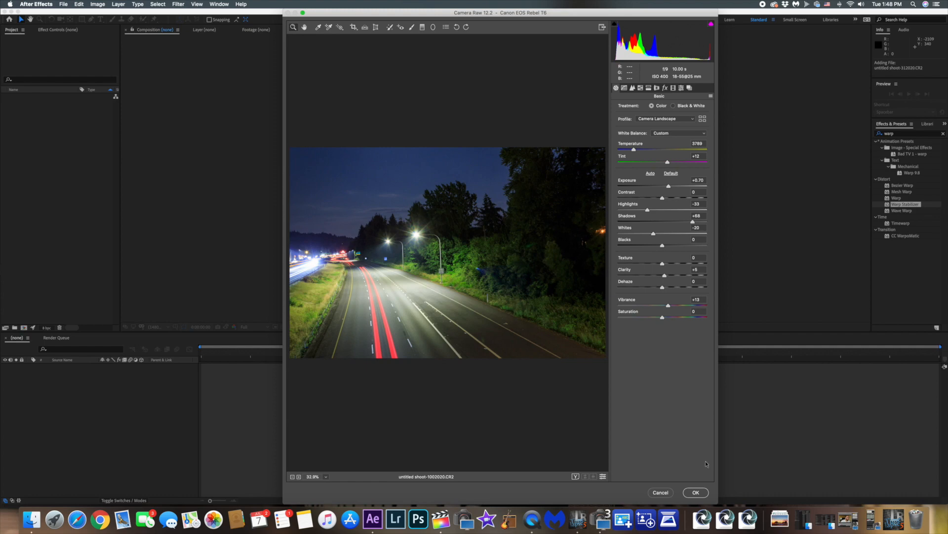
left_click(696, 492)
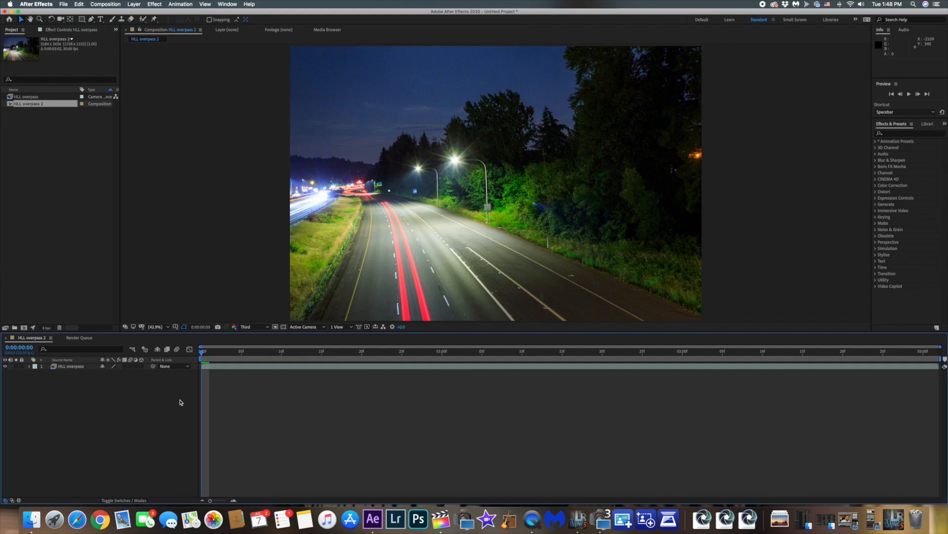
Find the Warp Stabilizer effect by searching for "warp" and apply it to the HLL overpass layer
left_click(904, 134)
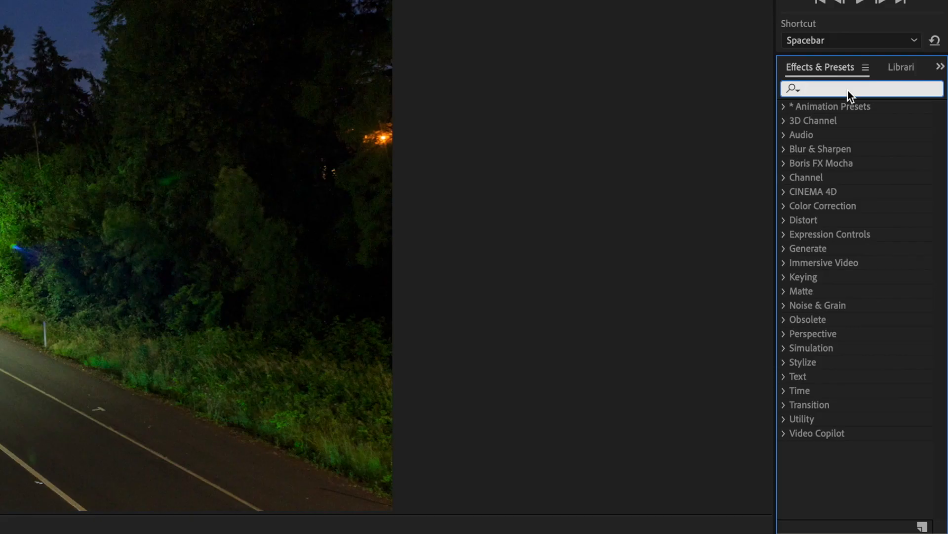
type("warp")
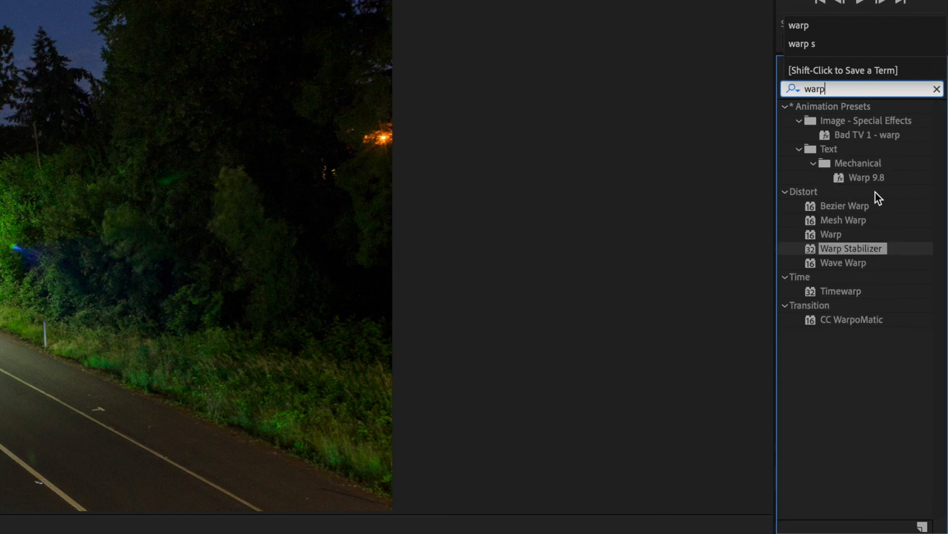
left_click_drag(835, 248, 0, 533)
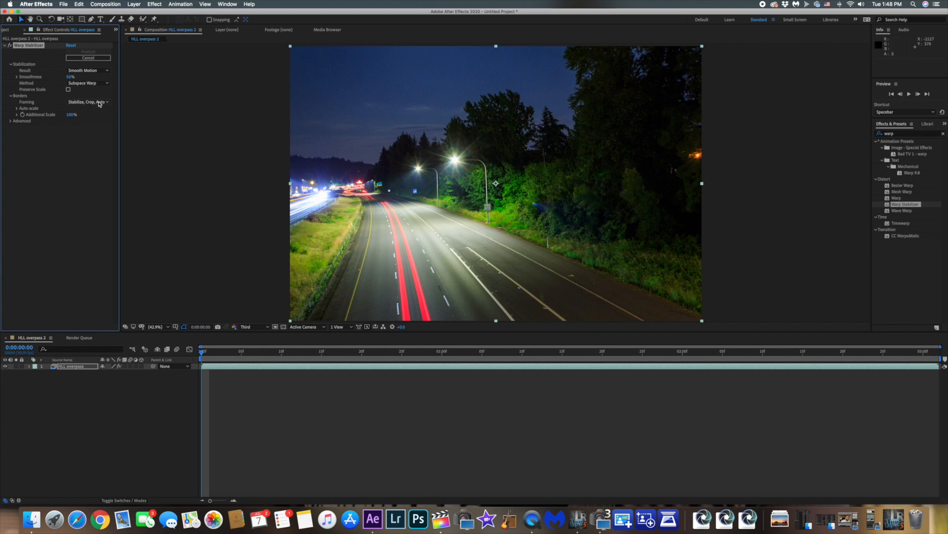
Set the Warp Stabilizer method to Position, Scale, Rotation and turn on Detailed Analysis in its advanced options
left_click(100, 84)
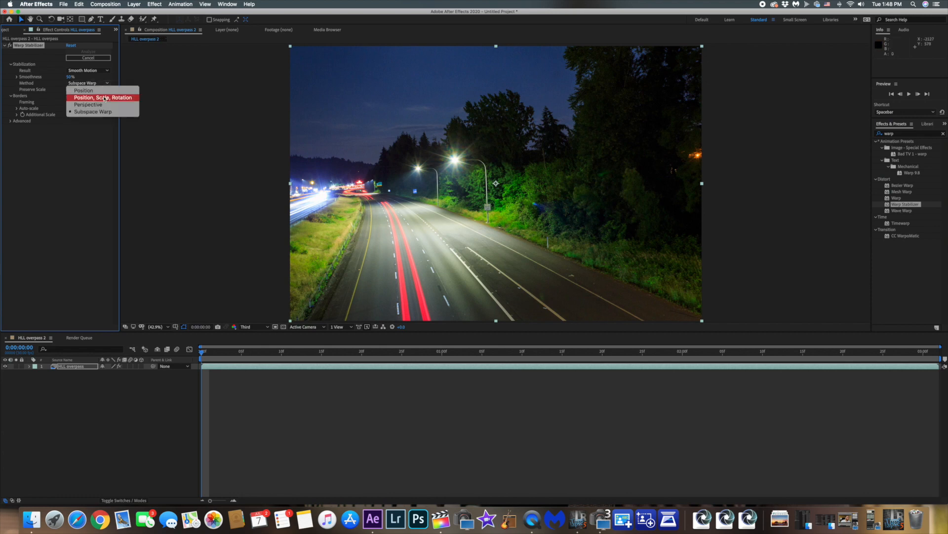
left_click(105, 98)
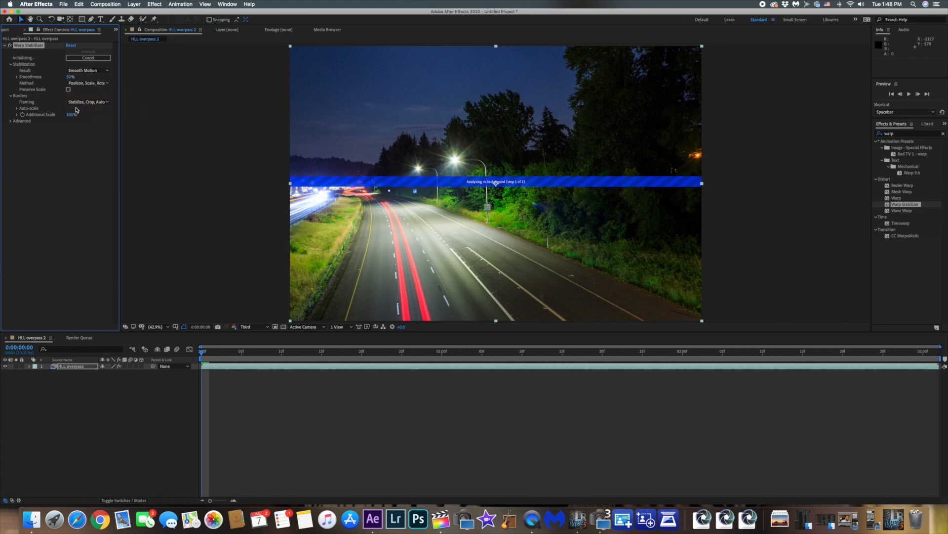
left_click(9, 122)
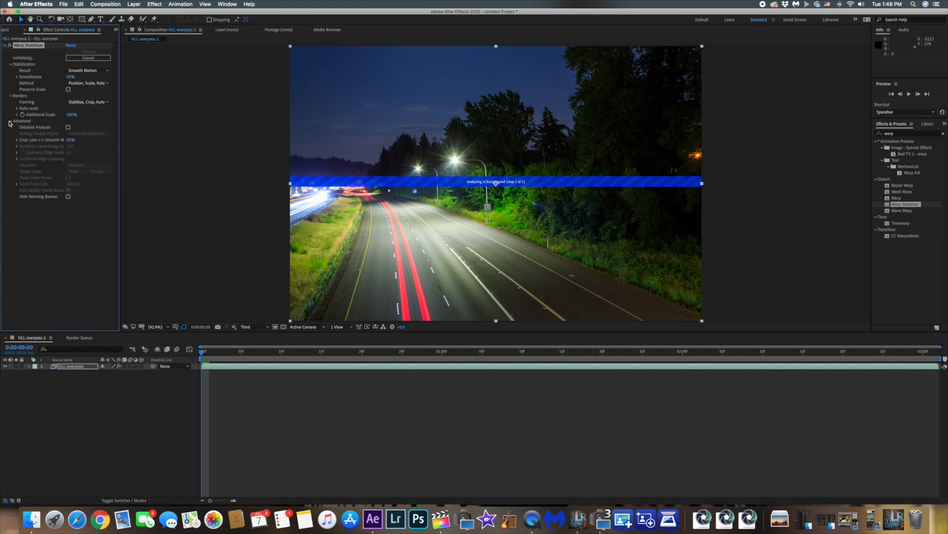
left_click(69, 127)
Adjust the Smoothness percentage of the Warp Stabilizer on the HLL overpass layer
left_click(70, 141)
left_click(69, 77)
key("Return")
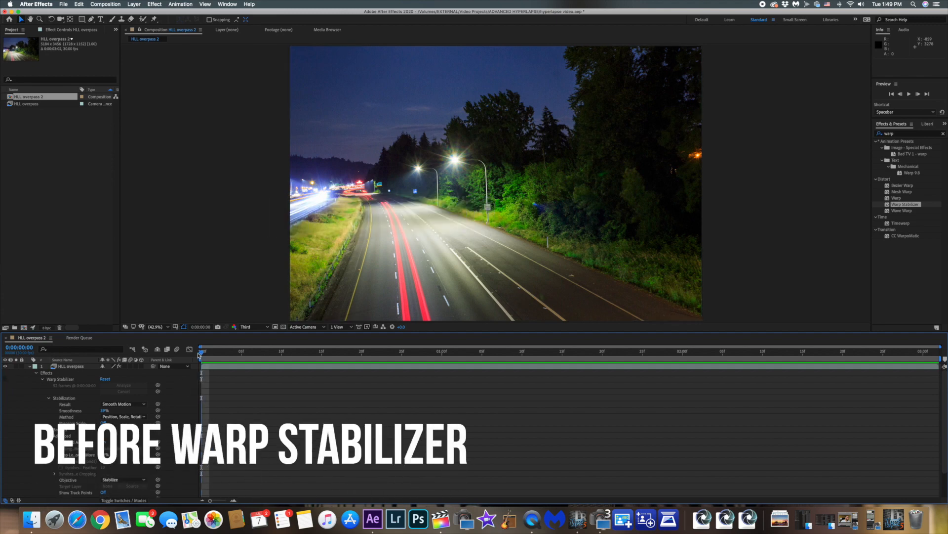
Play the HLL overpass 2 composition from its start to review the footage without stabilization
key("space")
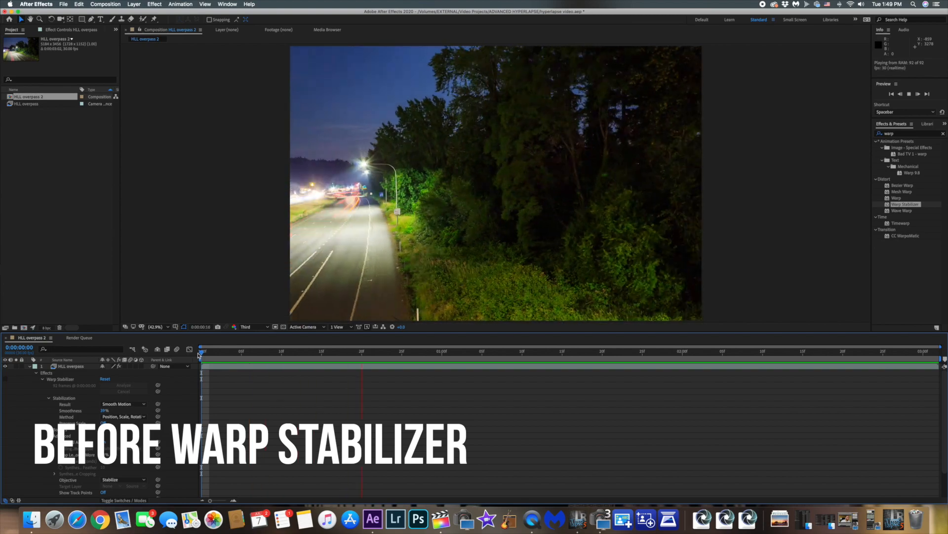